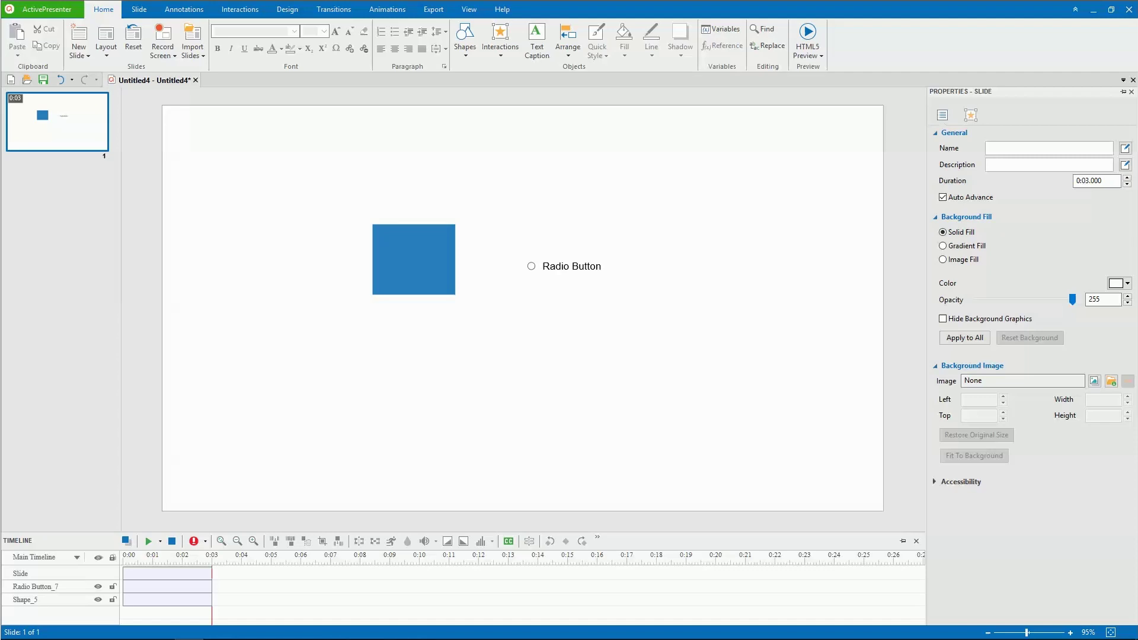
Select the blue square Shape_5 on the slide to show its fill and line properties.
click(411, 231)
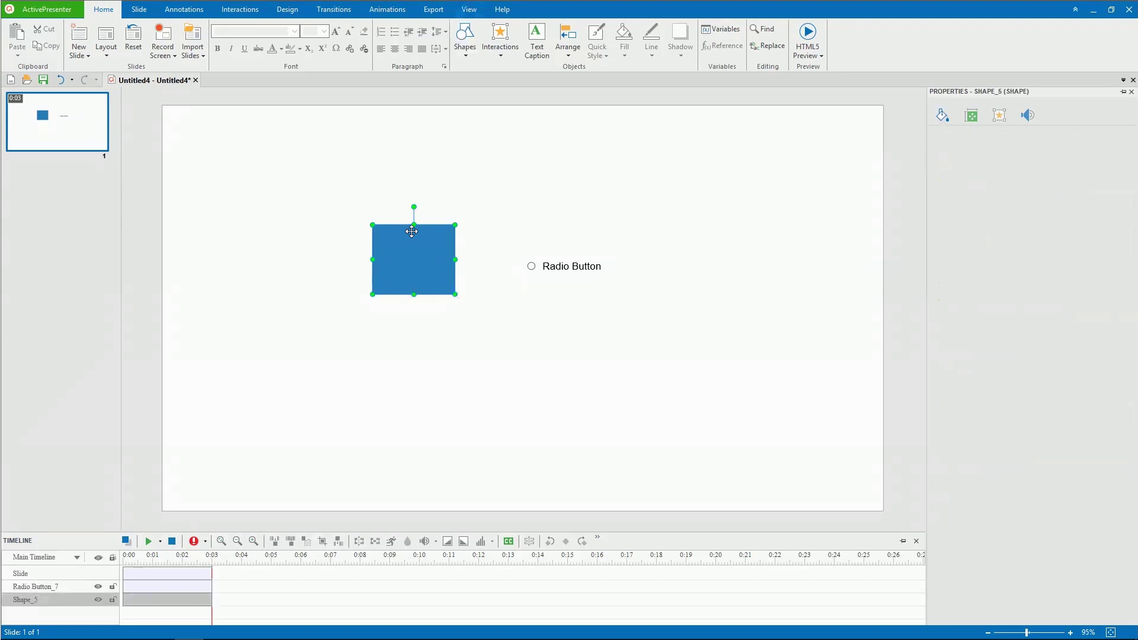
Open the Object States pane from the View tab.
click(468, 10)
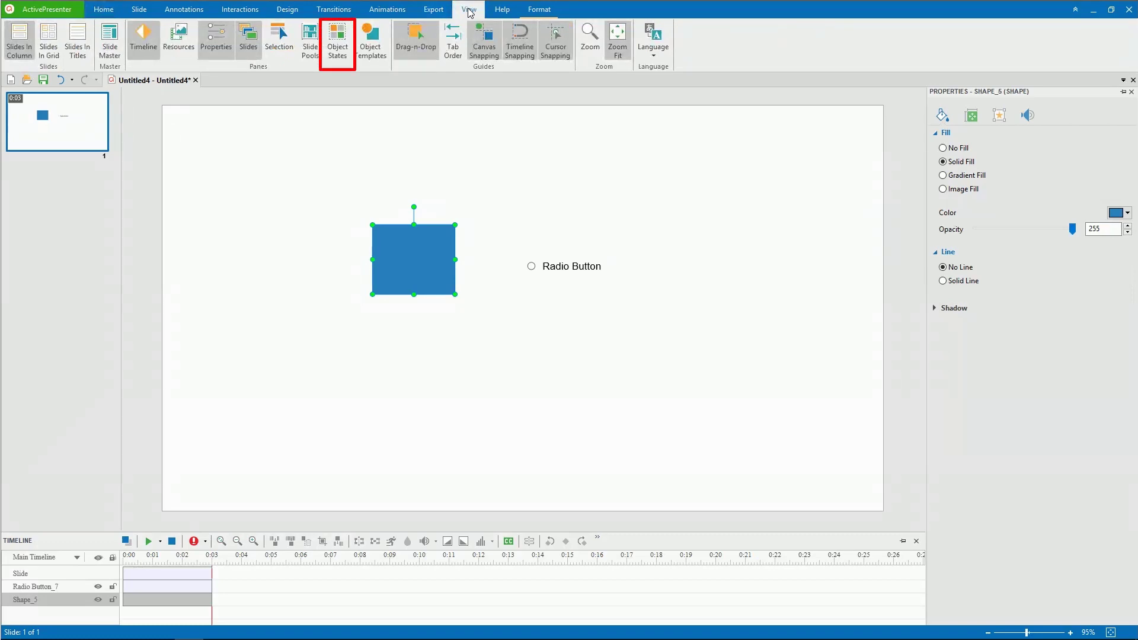
click(335, 45)
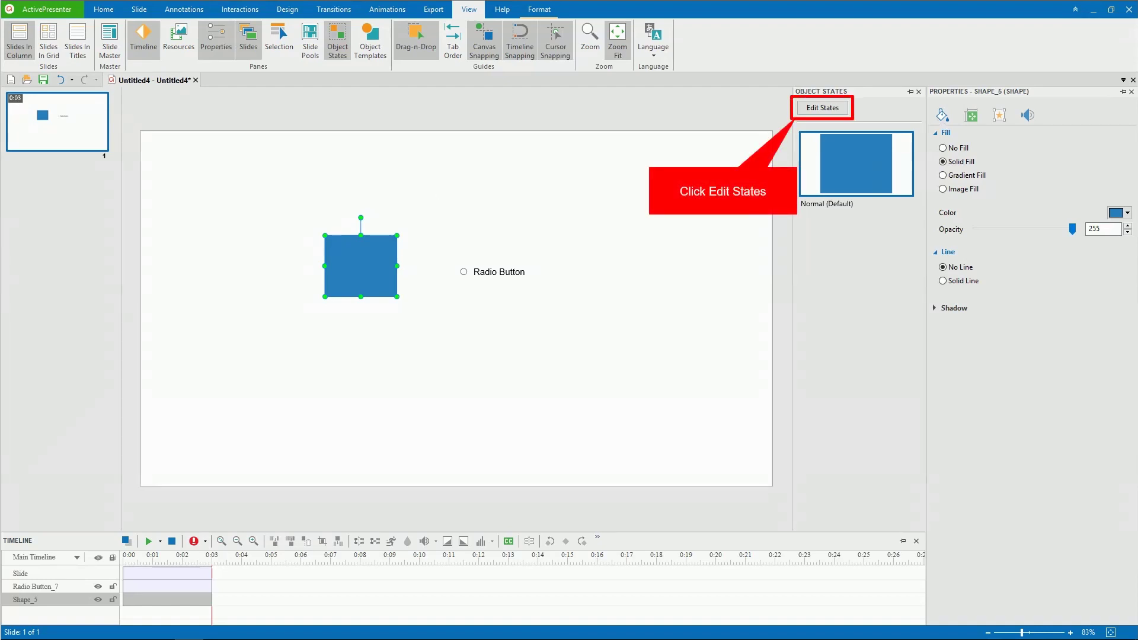
Start editing the square's states and add New State 1, New State 2 and New State 3.
click(813, 109)
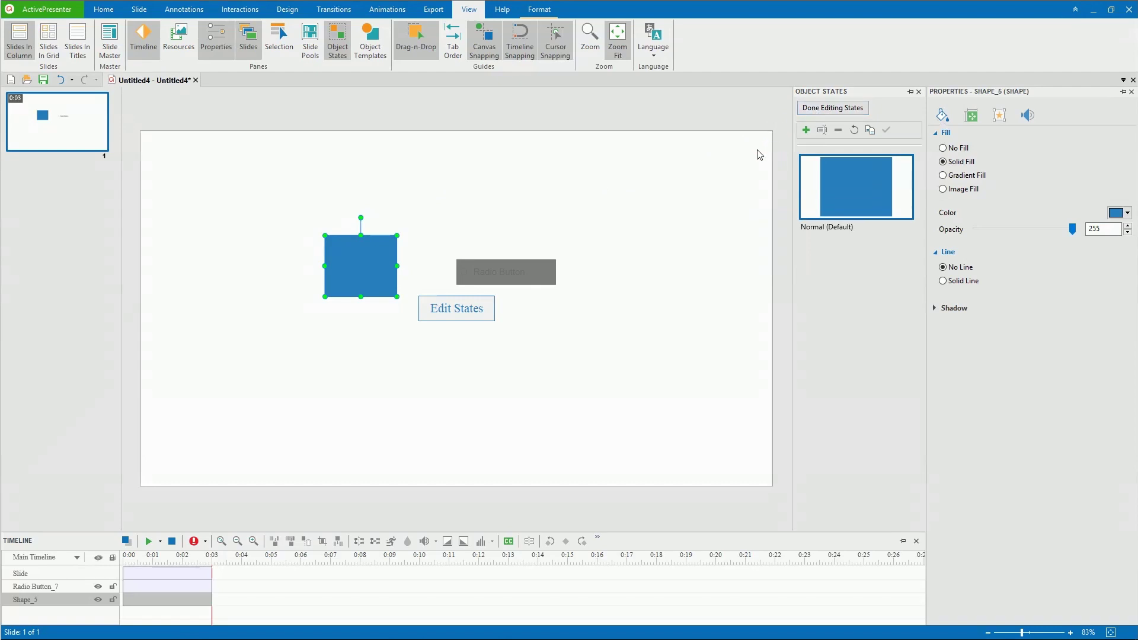
click(805, 130)
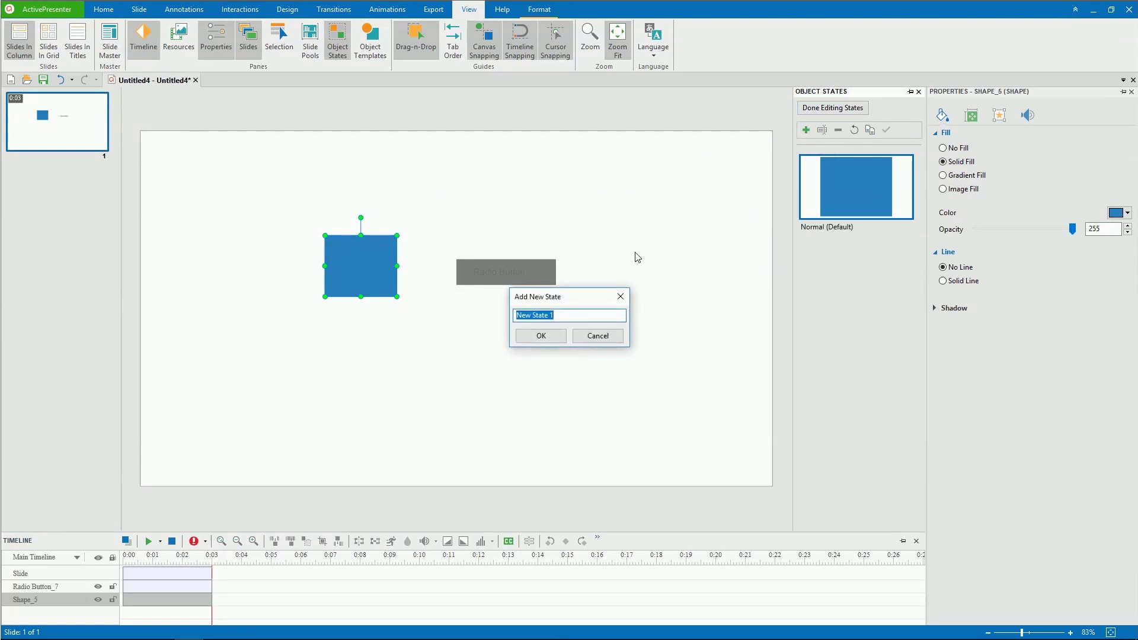
click(541, 335)
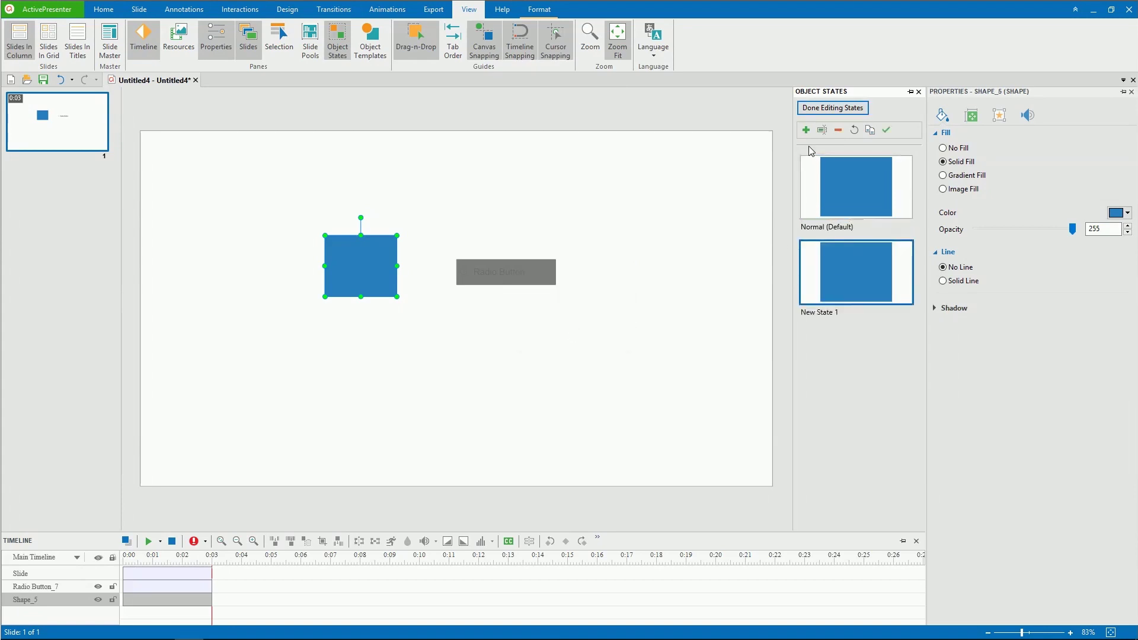
click(806, 130)
click(540, 335)
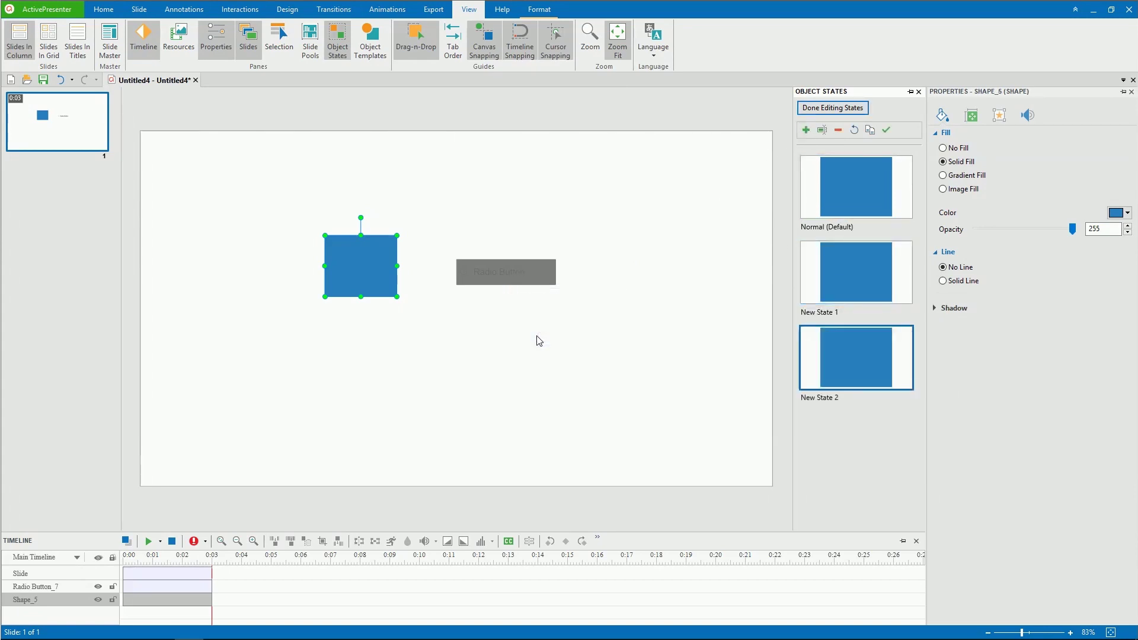
right_click(865, 400)
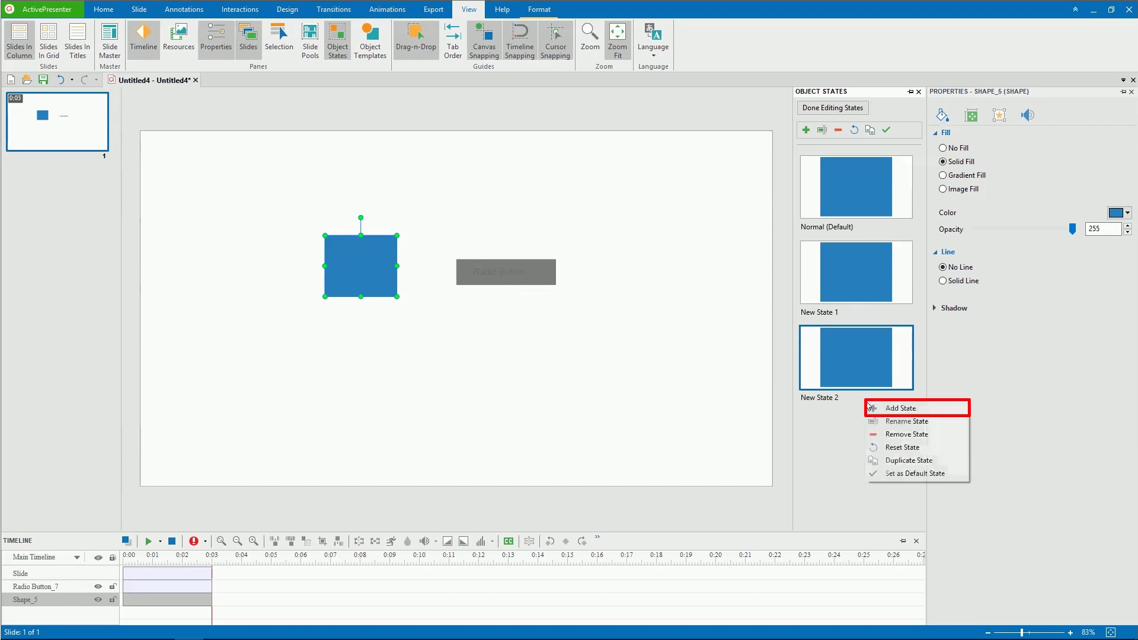
click(891, 407)
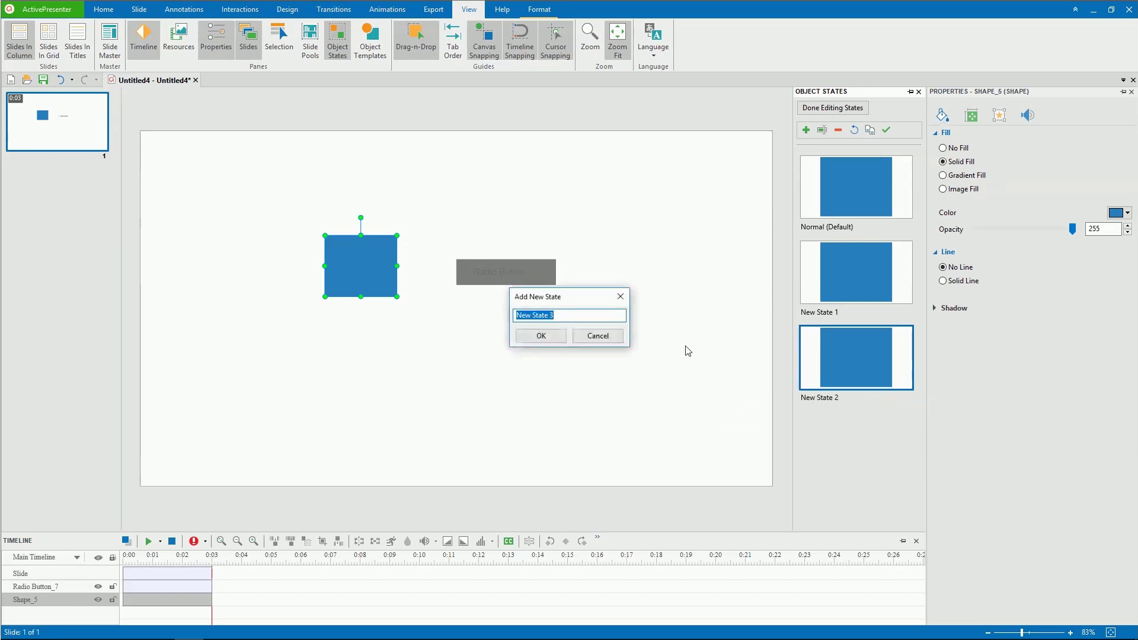
click(541, 336)
Fill New State 1 light yellow, then select New State 2.
click(876, 296)
click(1127, 213)
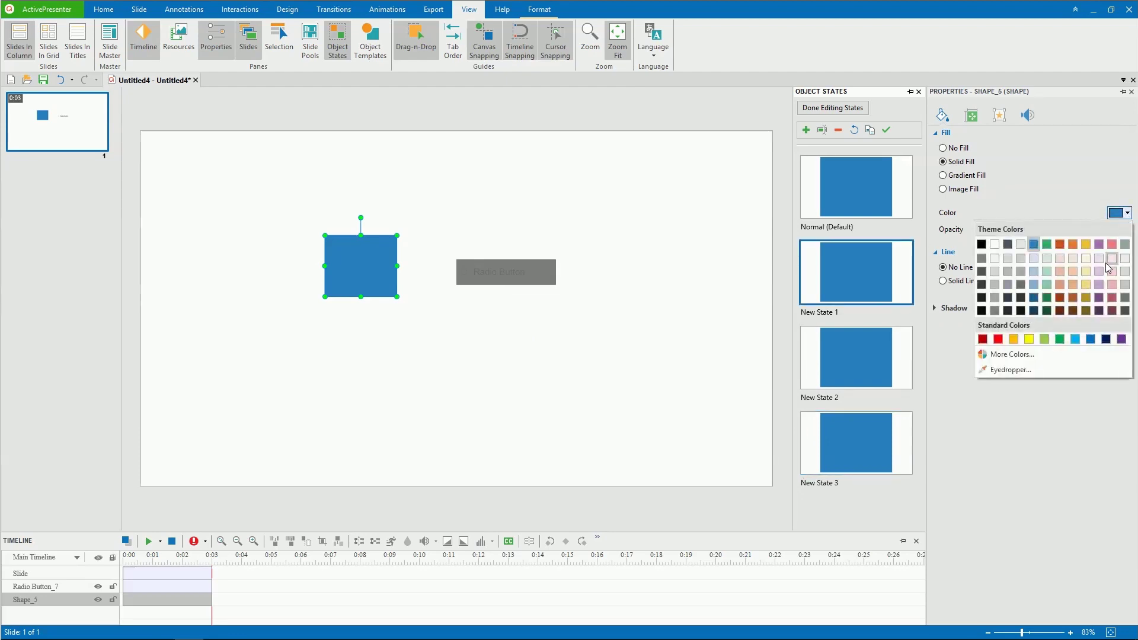
click(1086, 272)
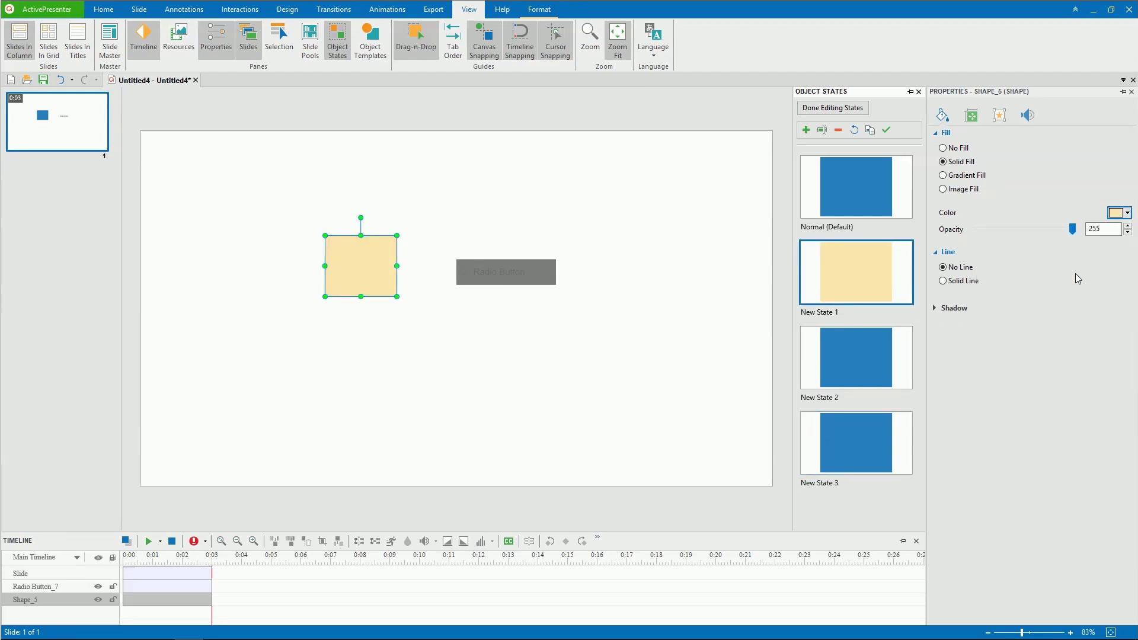
click(862, 355)
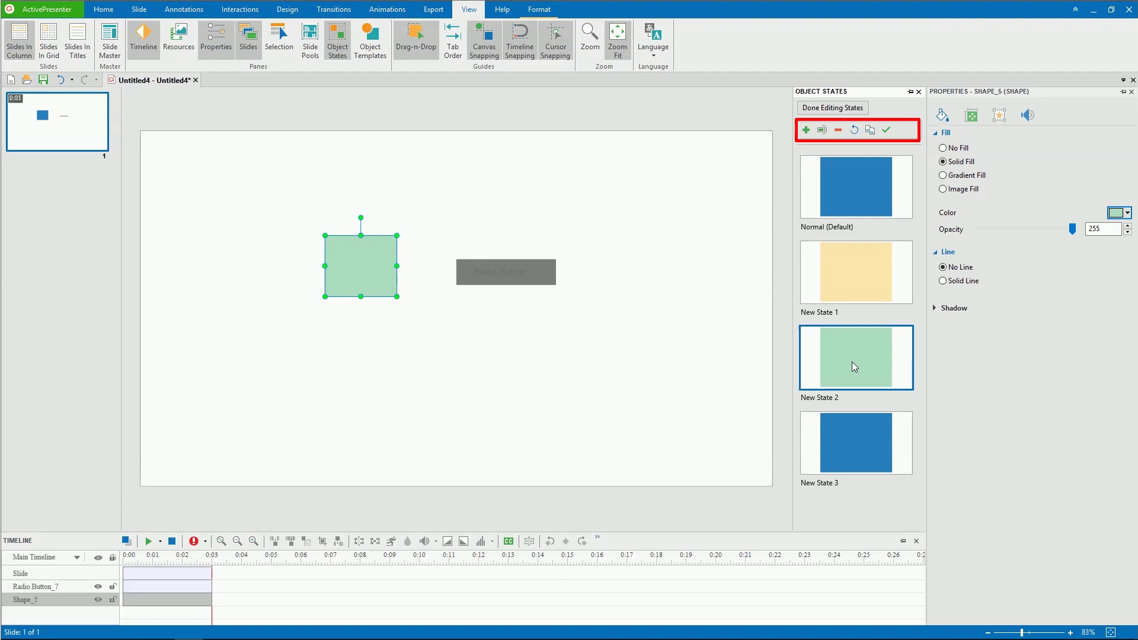
Remove New State 3 and add a duplicate of the green New State 2.
right_click(832, 267)
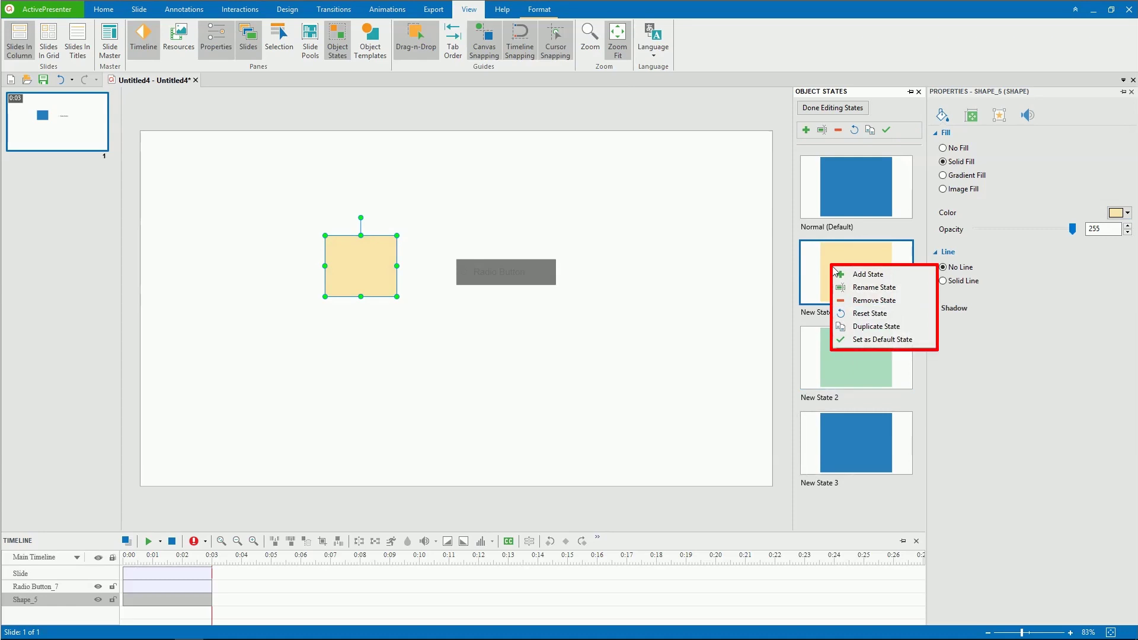
key(Escape)
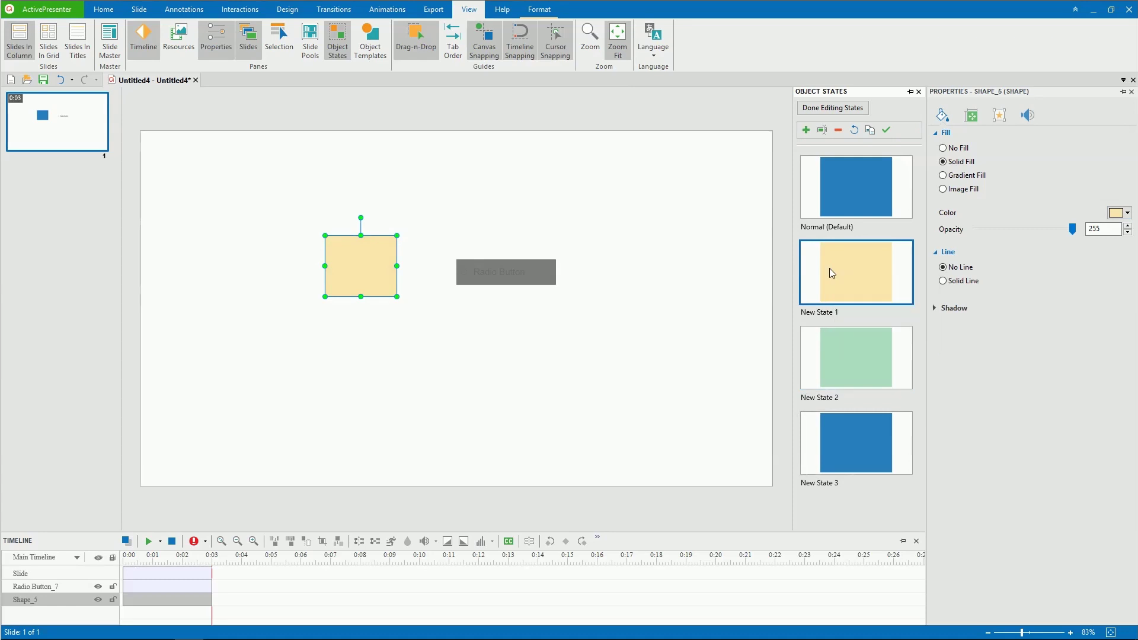
click(867, 443)
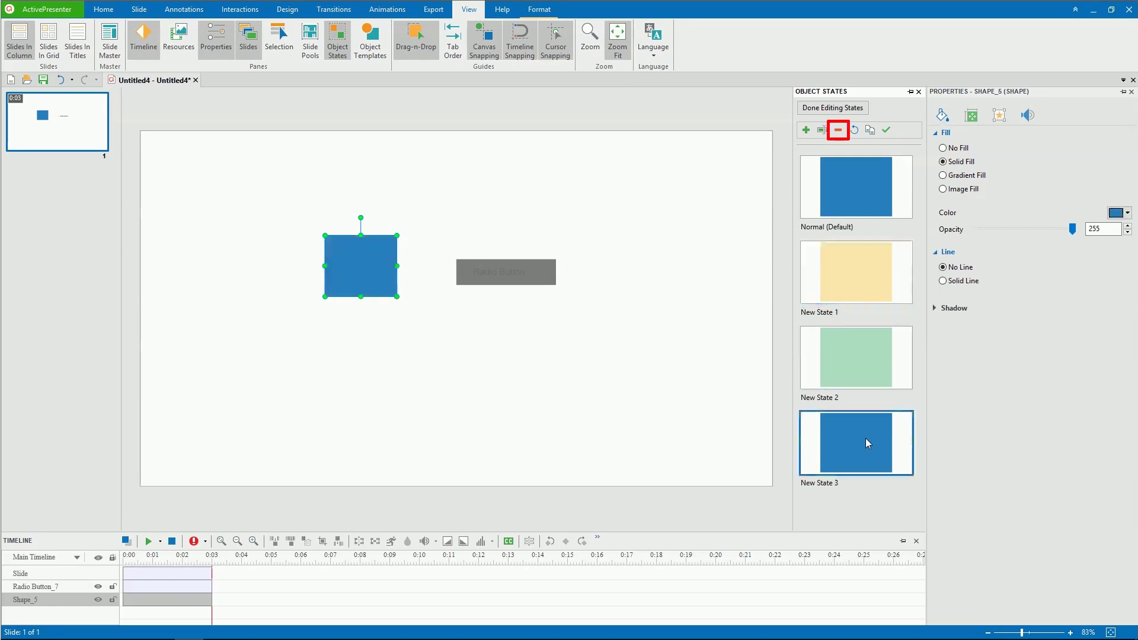
click(838, 131)
click(598, 322)
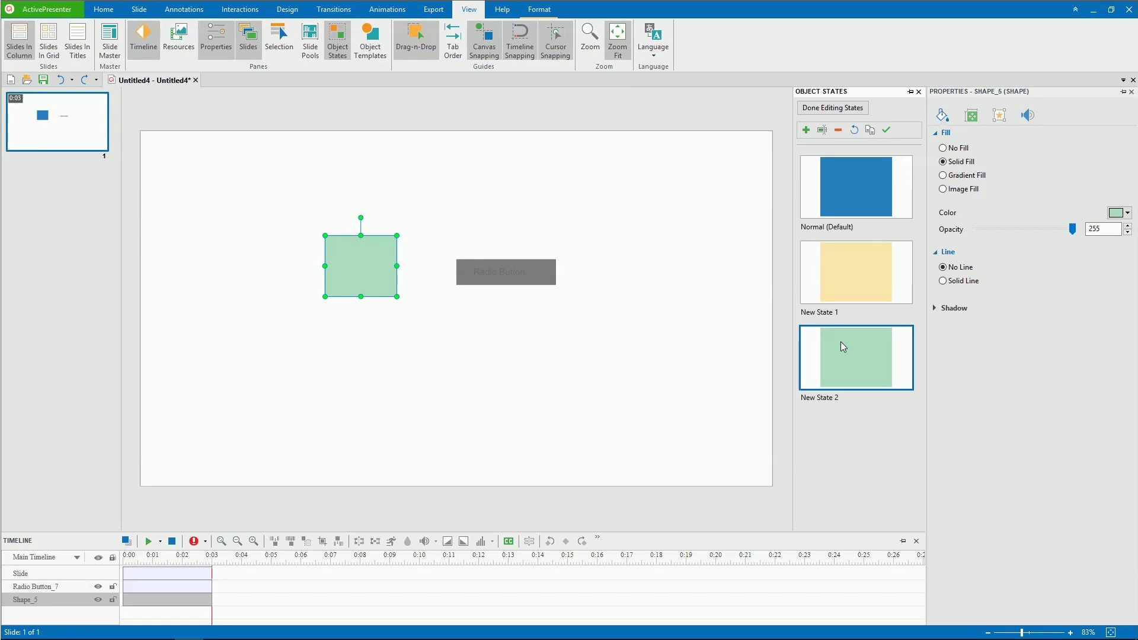
click(870, 131)
click(560, 336)
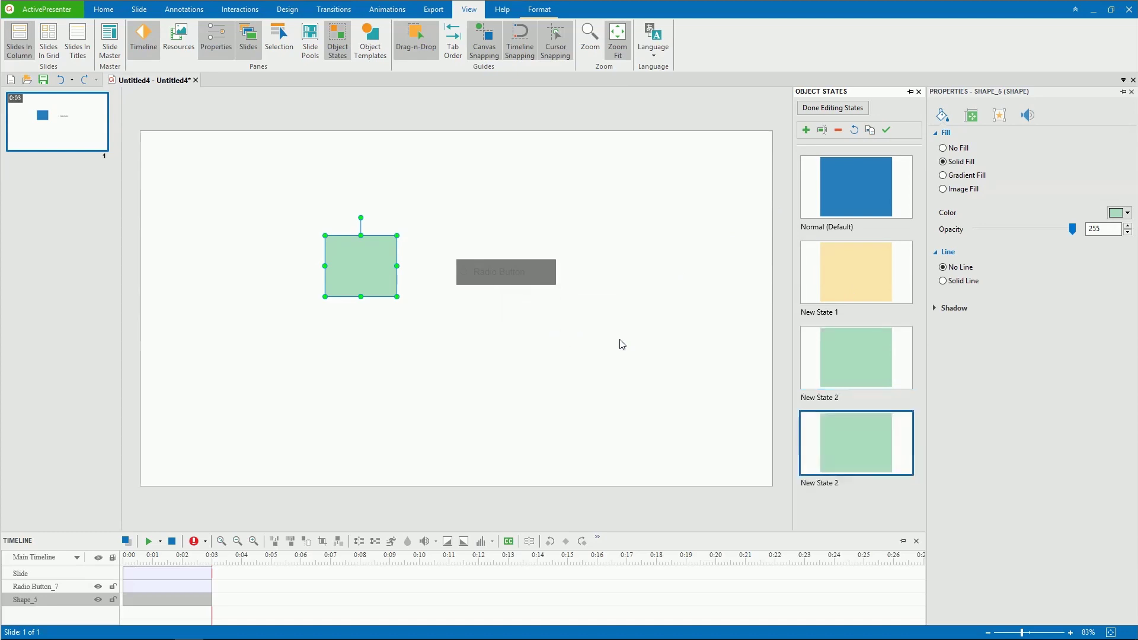
Rename New State 1 to 'correct' and the green New State 2 to 'incorrect'.
click(826, 312)
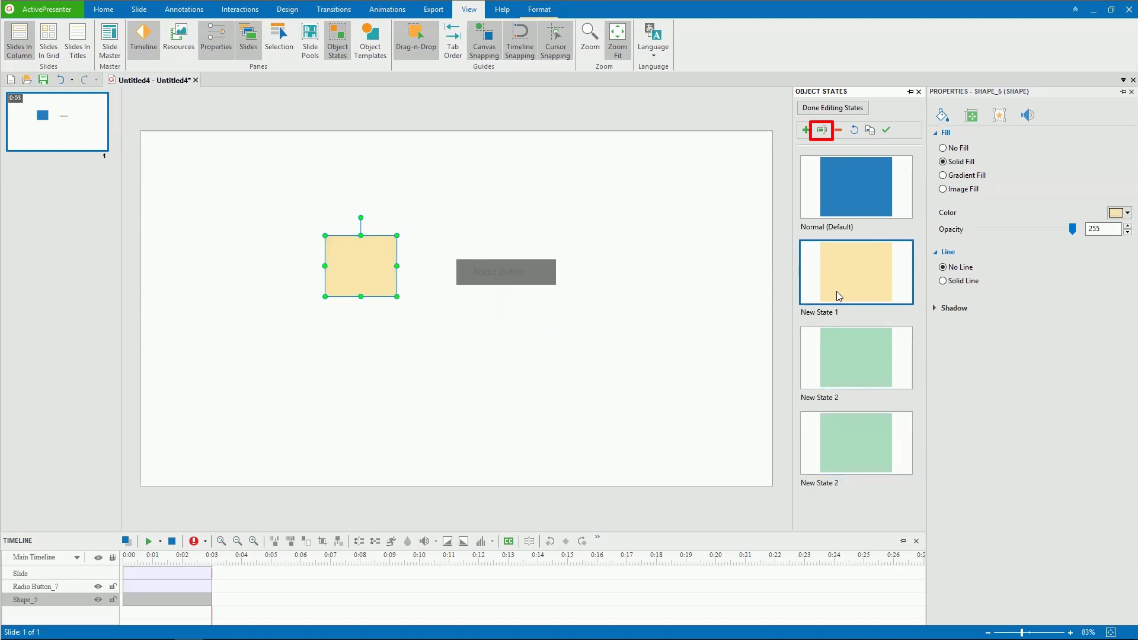
click(822, 130)
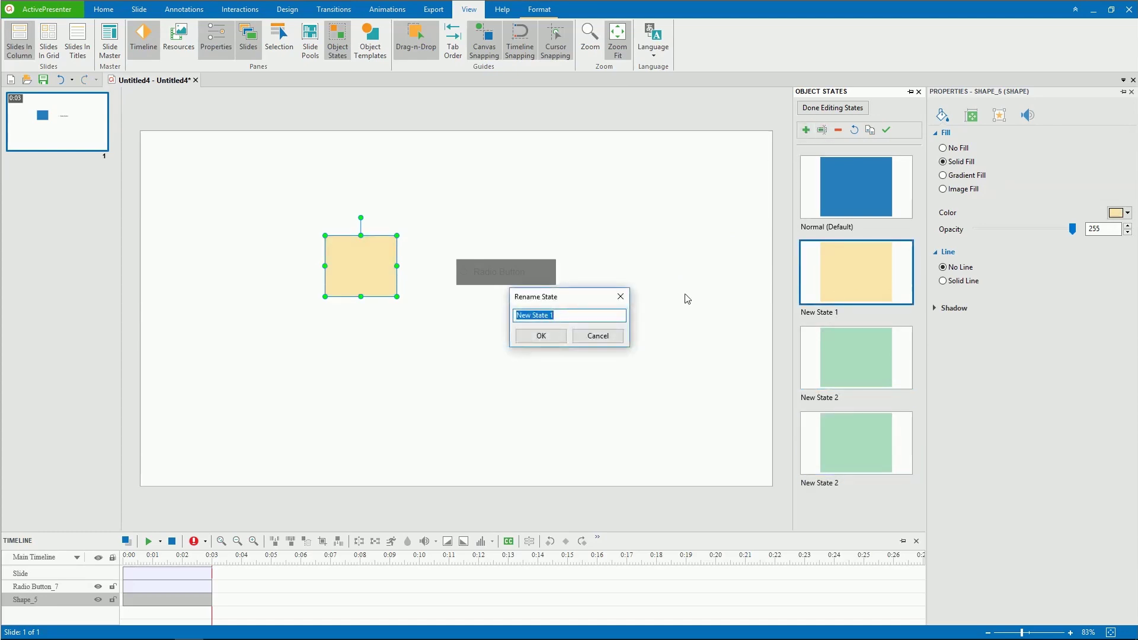
text(correct)
click(537, 334)
click(836, 364)
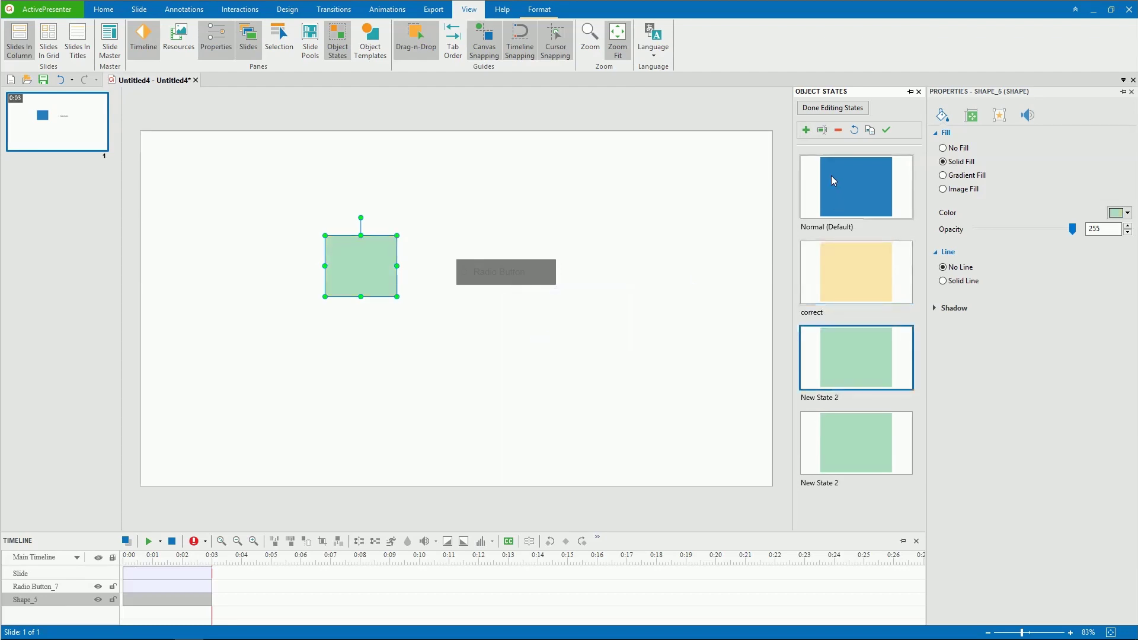
click(822, 129)
text(incorrect)
click(537, 335)
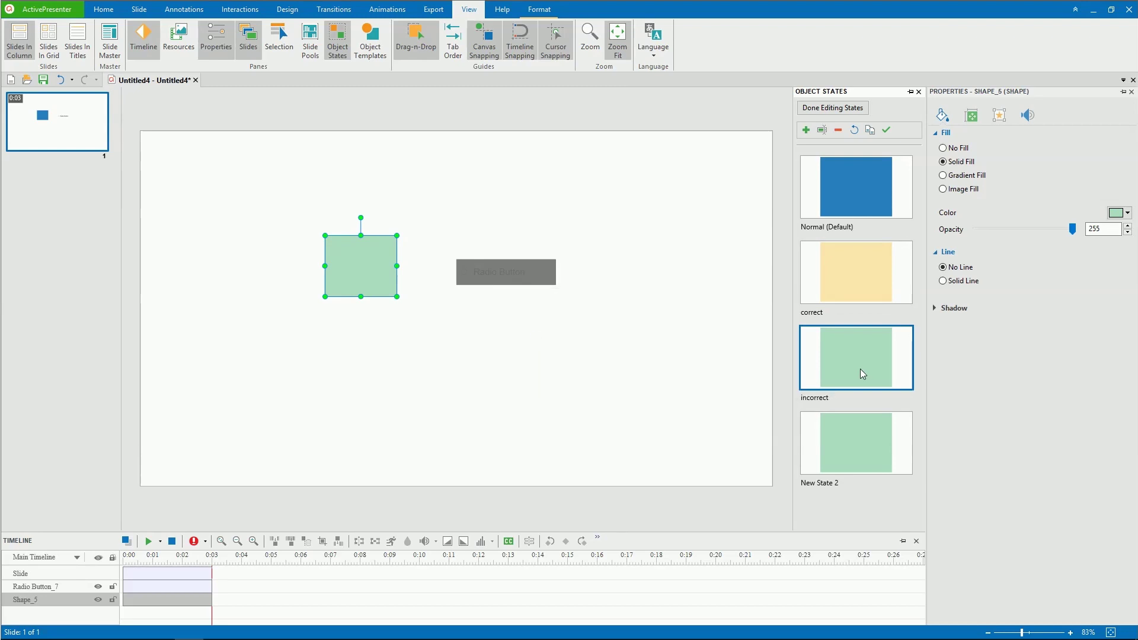
Reset the duplicated New State 2 to its blue look and make it the default state.
click(861, 433)
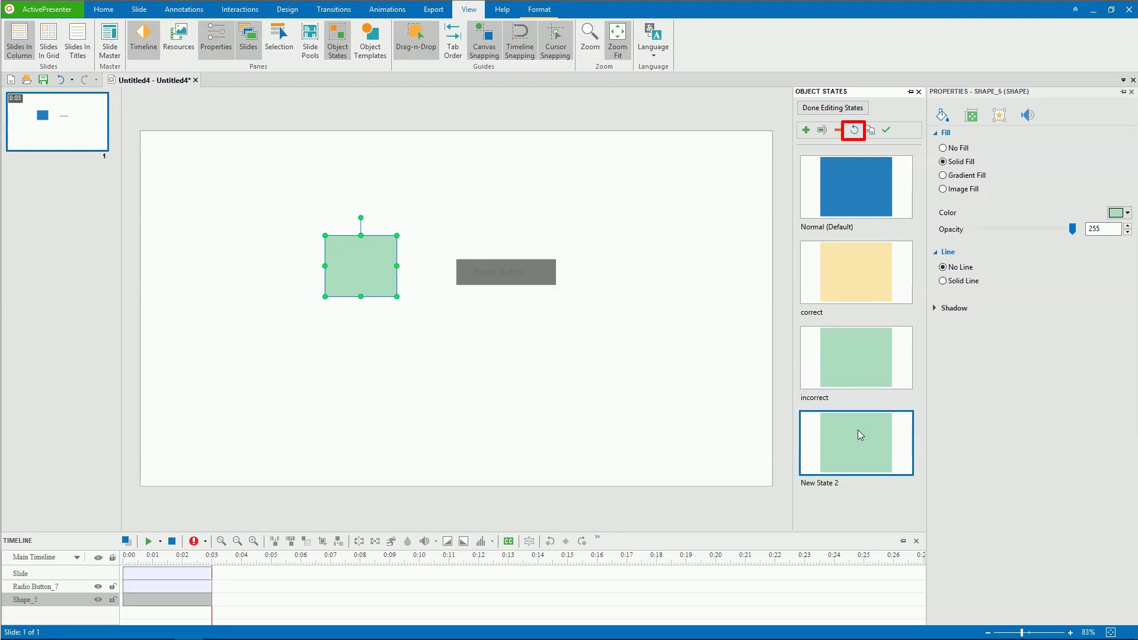
click(854, 131)
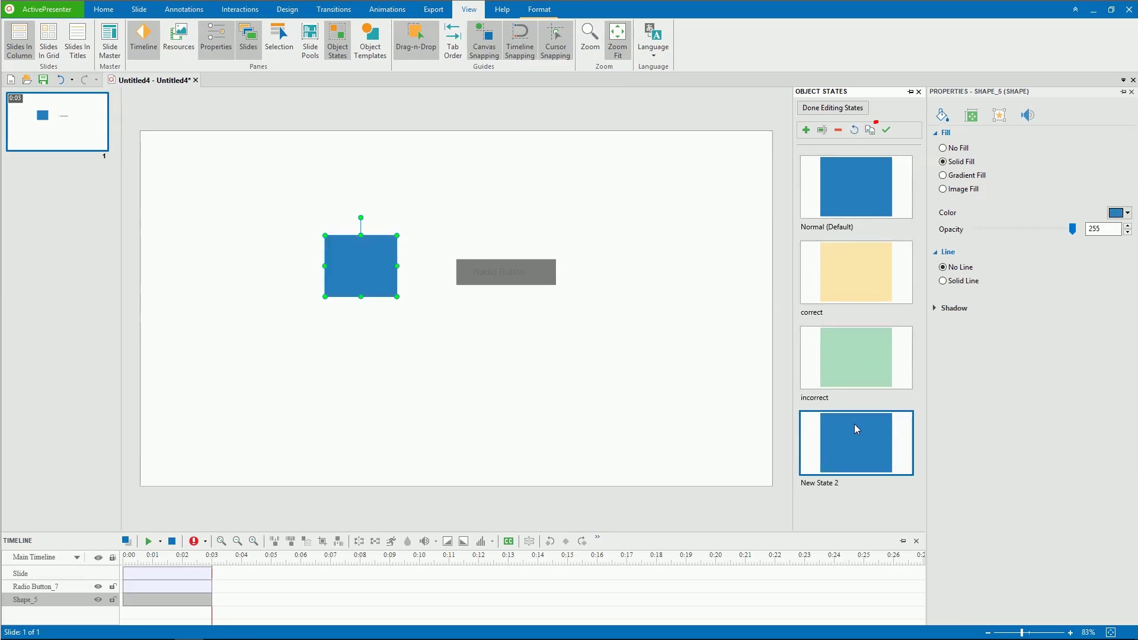
click(888, 132)
Enlarge the incorrect state's shape, fill it purple, and change it to an Oval.
click(858, 357)
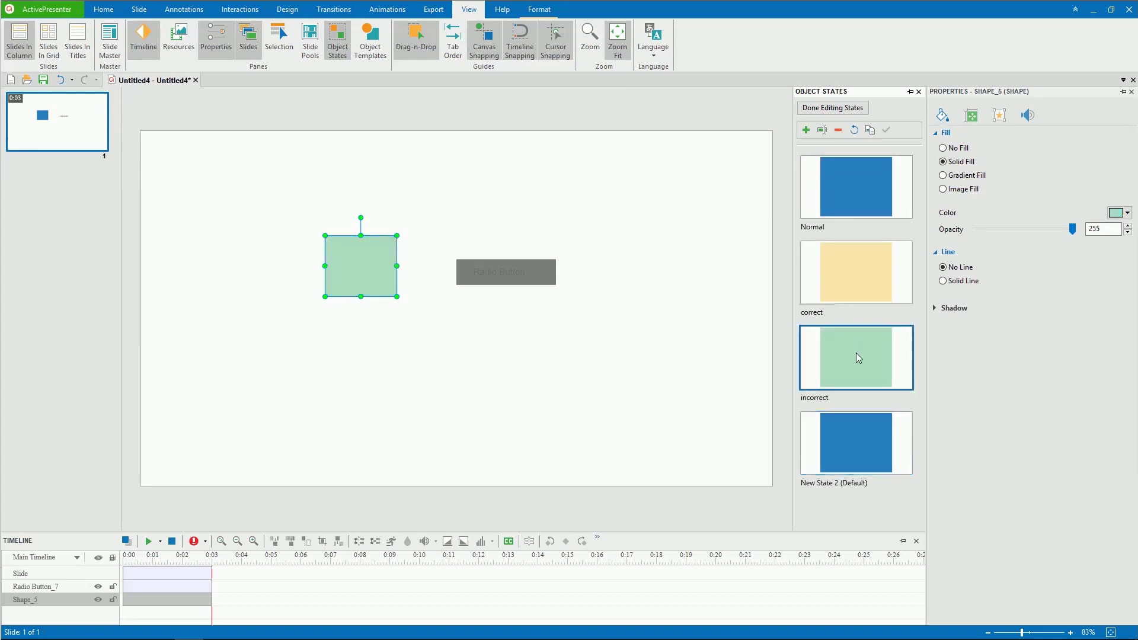
drag(325, 236, 290, 207)
click(1126, 213)
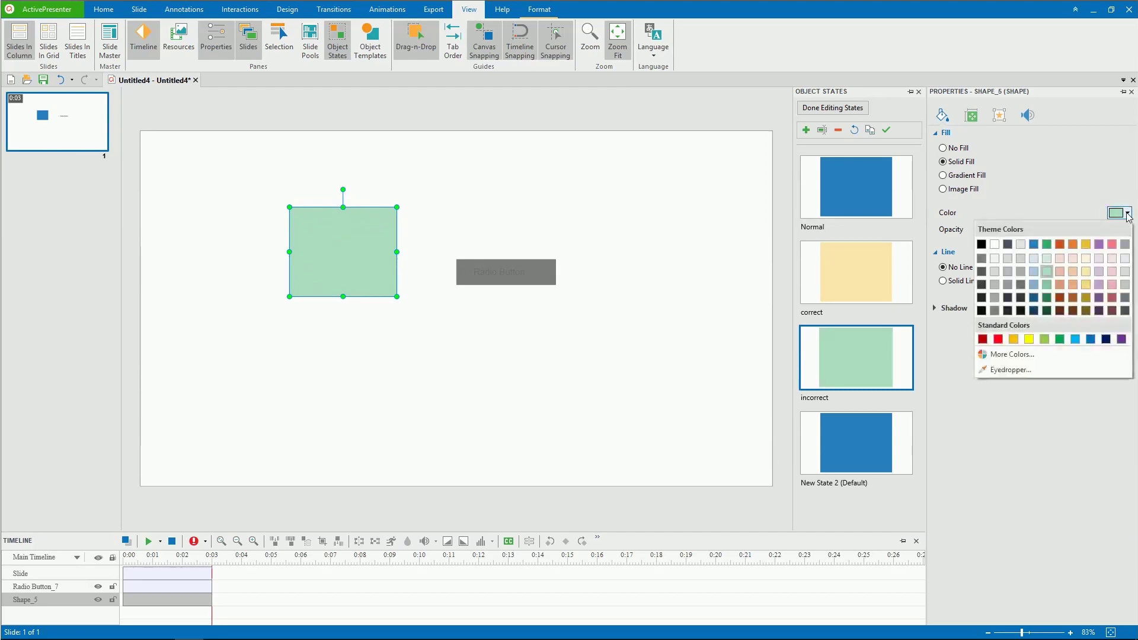
click(1099, 298)
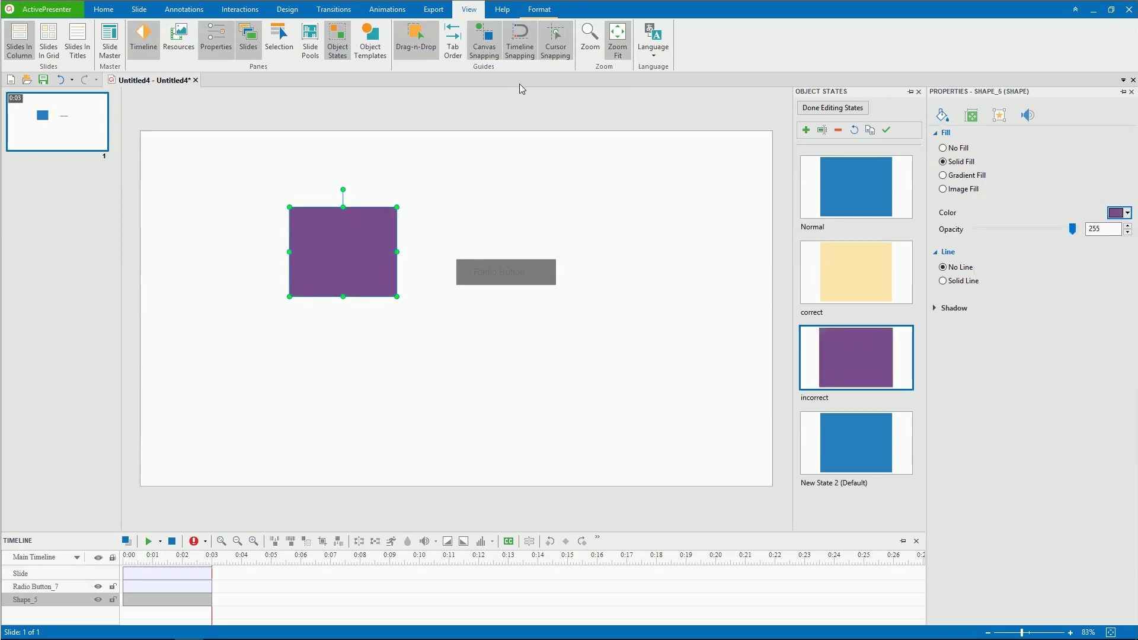
click(538, 11)
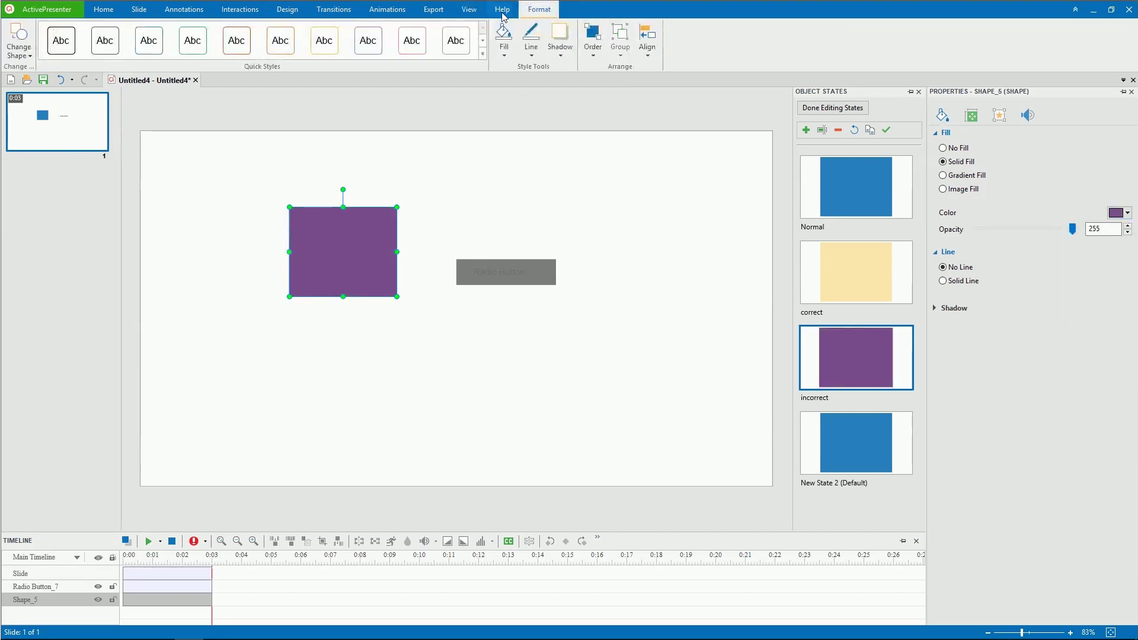
click(28, 55)
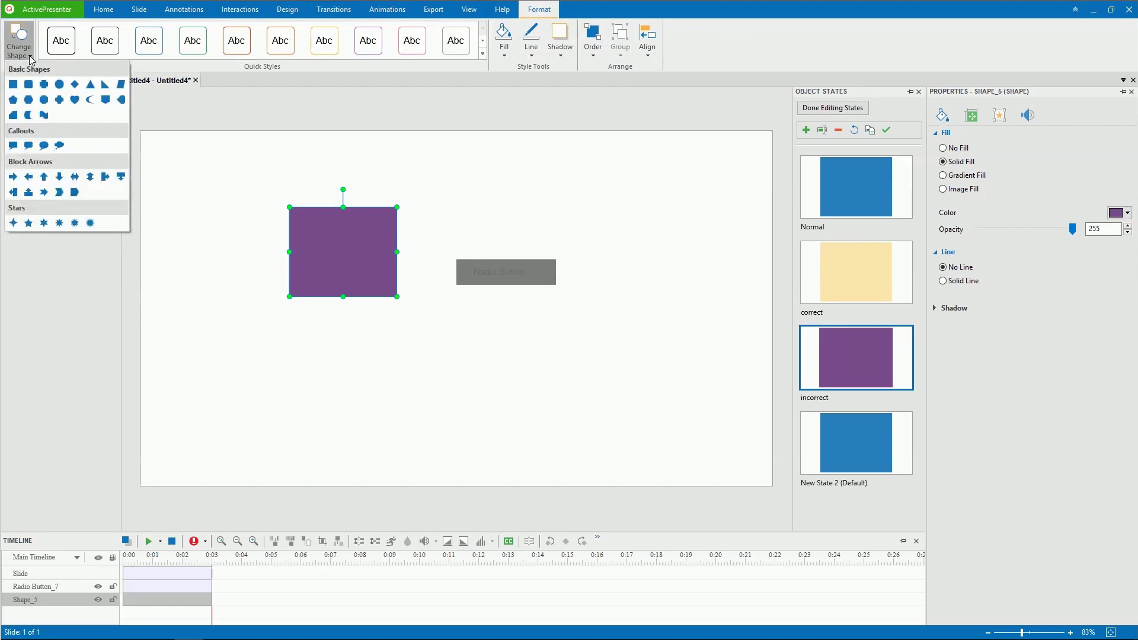
click(59, 85)
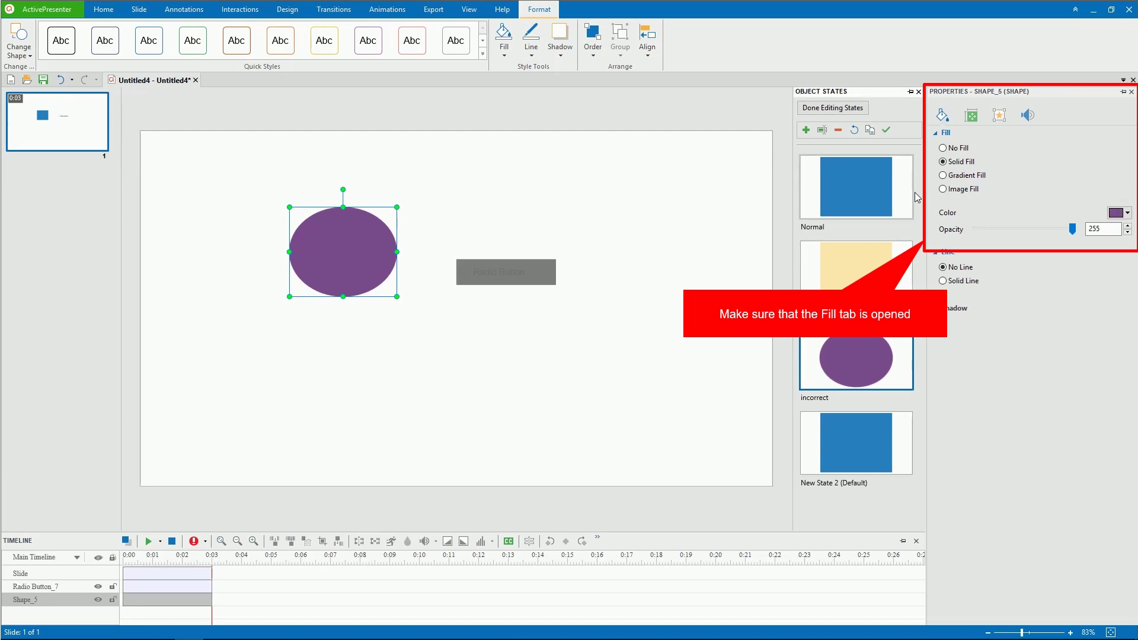
Fill the incorrect state with the red X image incorrect.png.
click(946, 190)
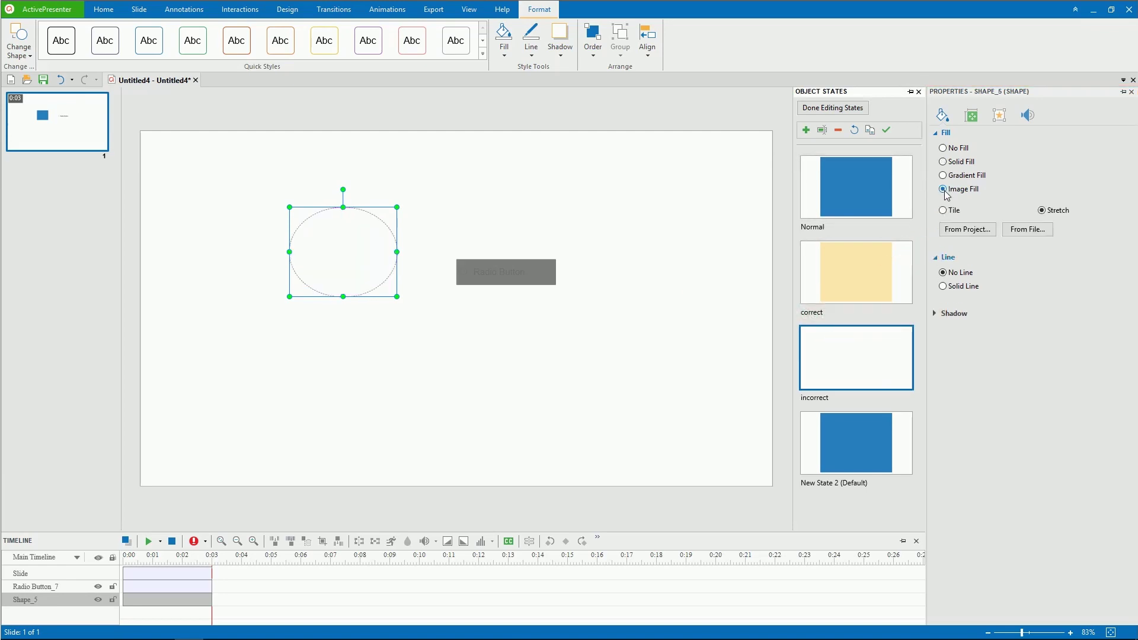
click(1027, 229)
click(159, 75)
click(302, 219)
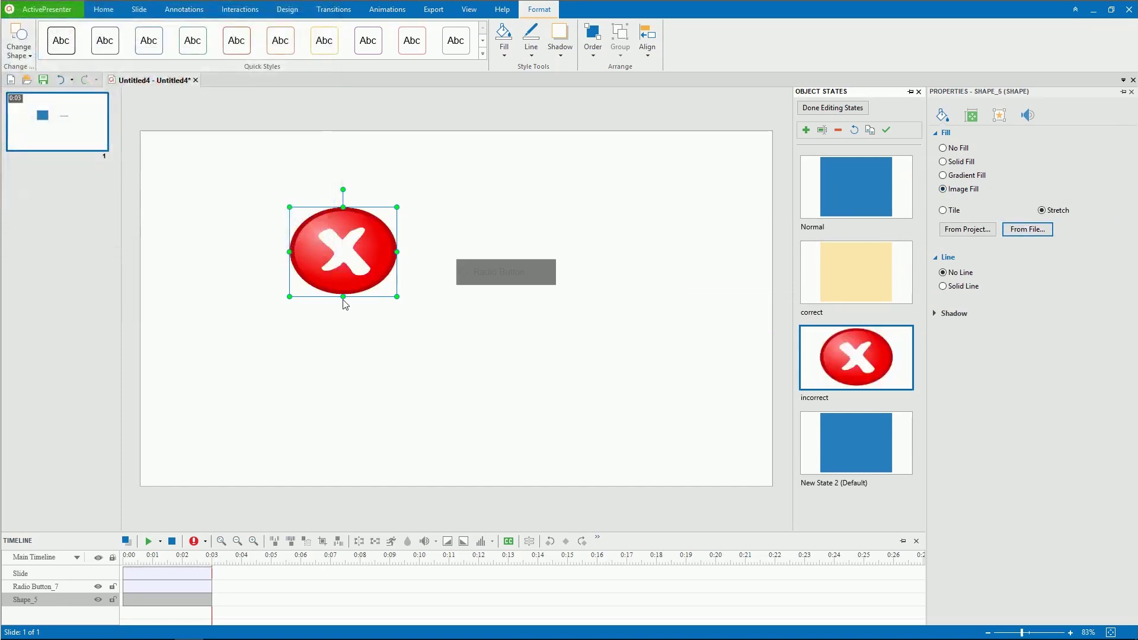
Fill the correct state with the green check image correct.png and finish editing states.
click(847, 278)
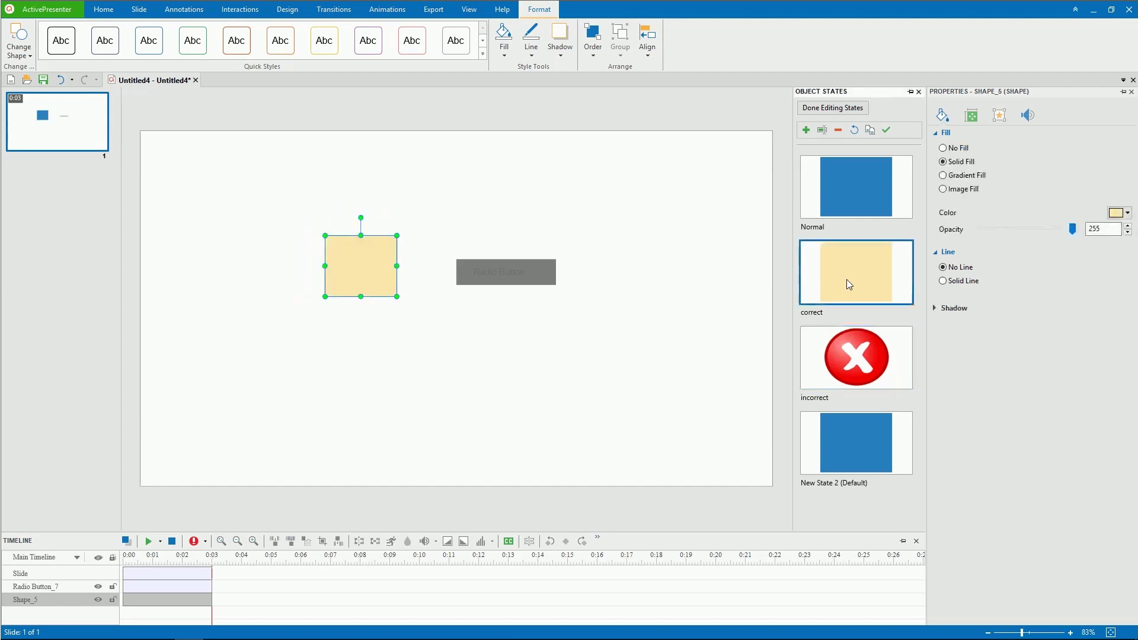
click(964, 189)
click(1029, 231)
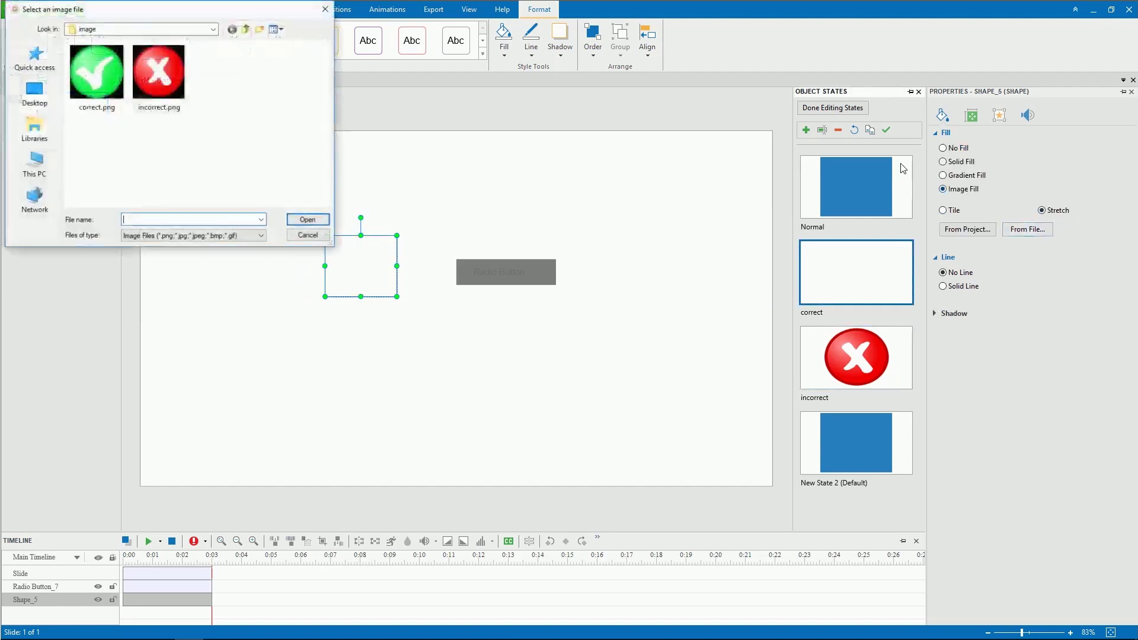
click(96, 71)
click(308, 220)
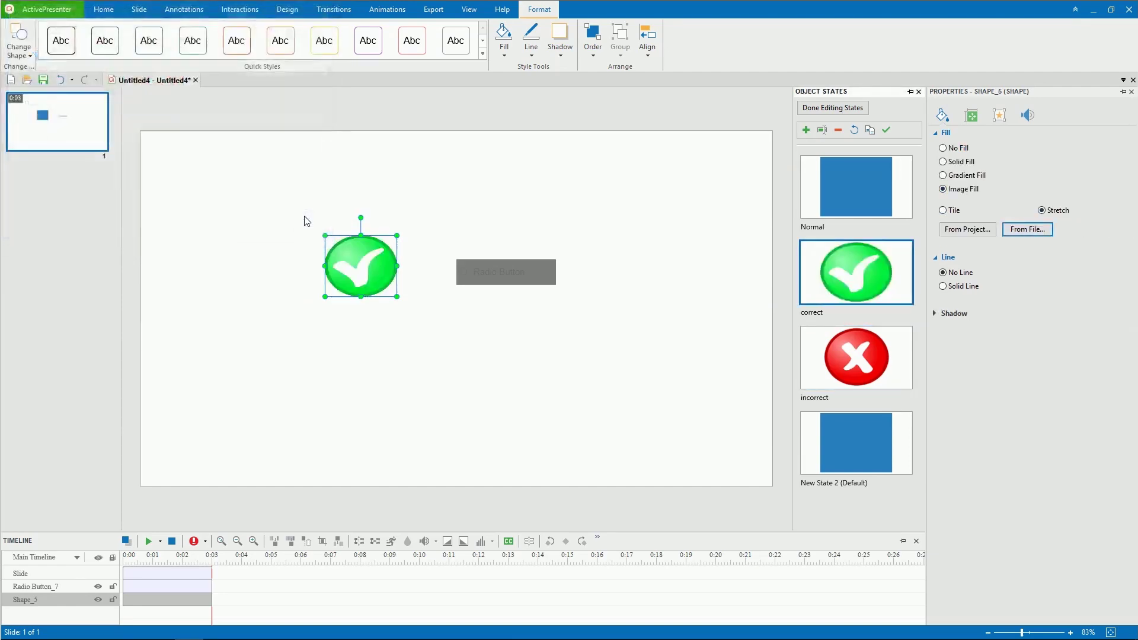
click(826, 109)
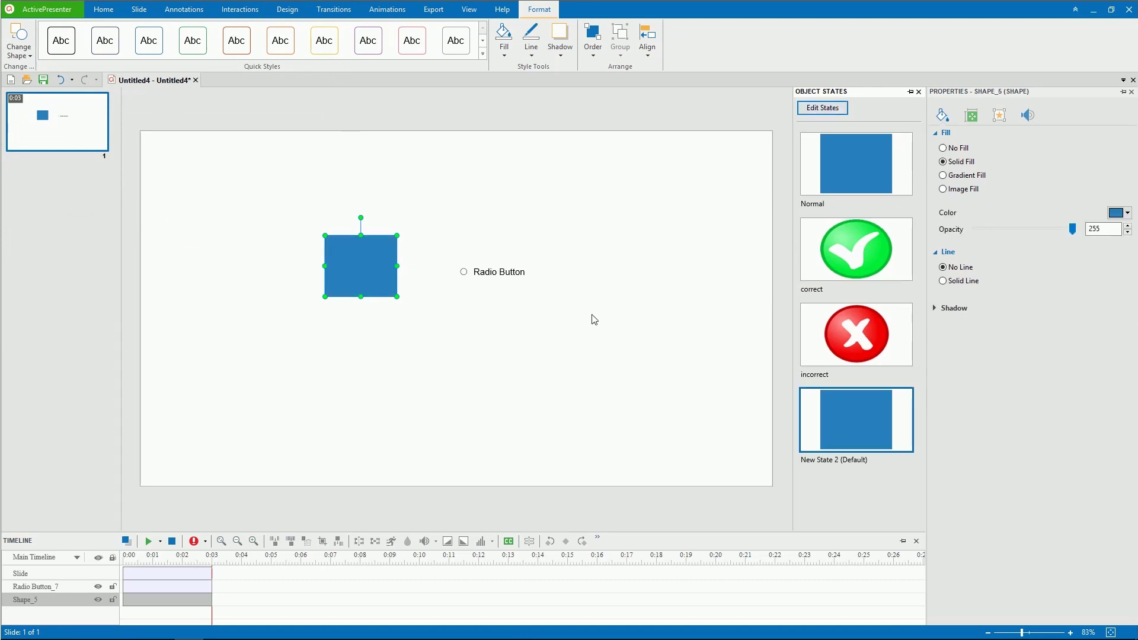
Give the radio button a red dot and green border, enlarge it, and narrow its Hover state.
click(469, 271)
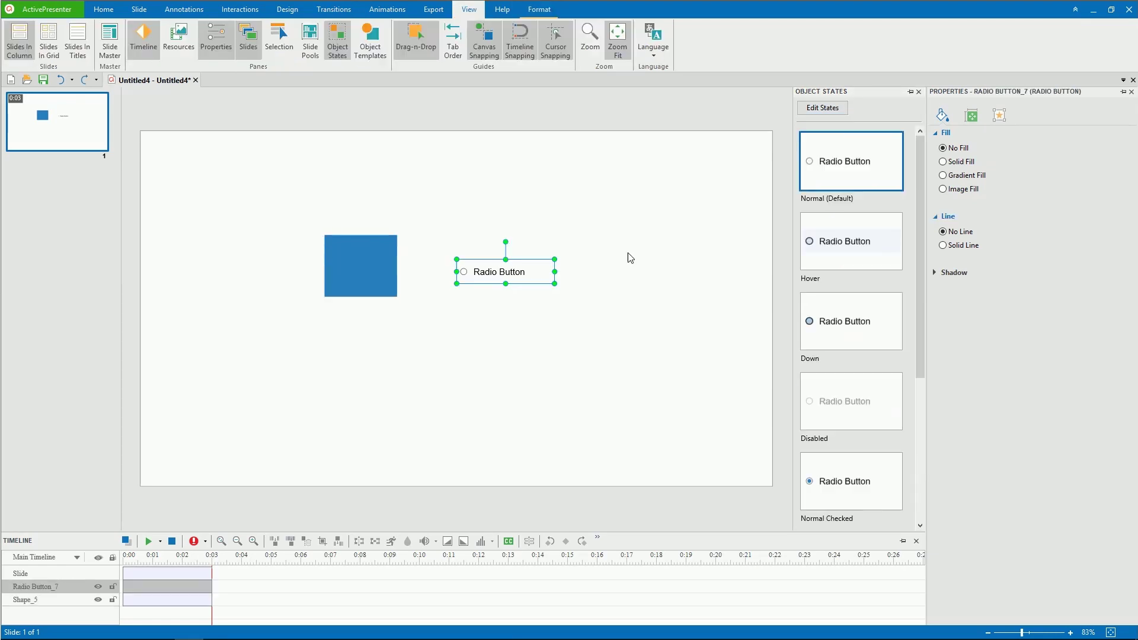
click(822, 109)
click(540, 10)
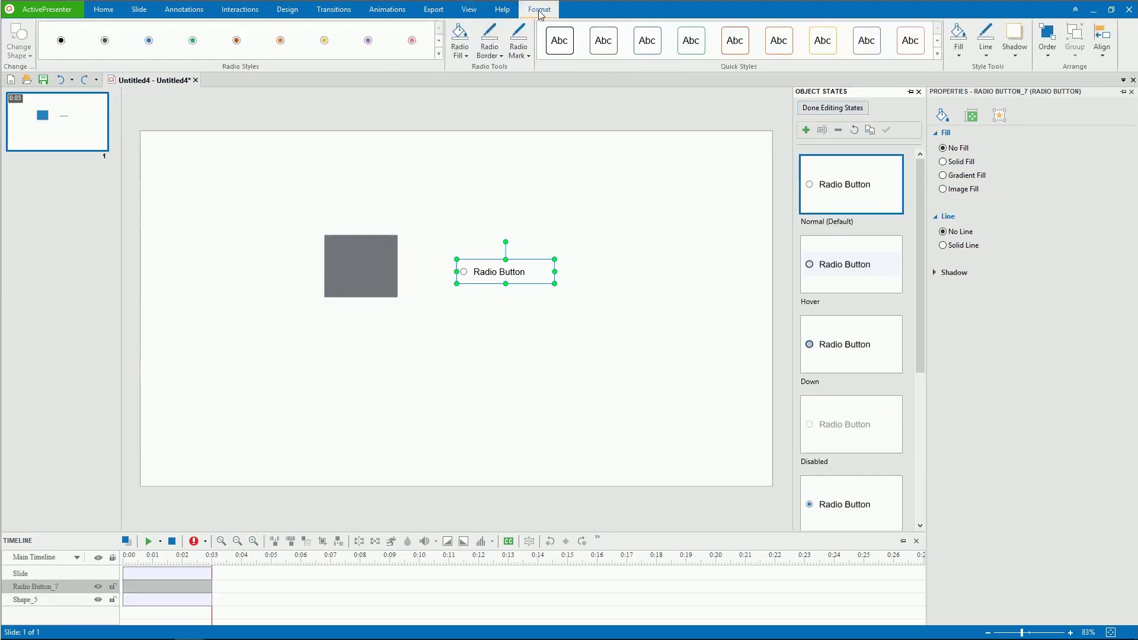
click(236, 40)
click(693, 55)
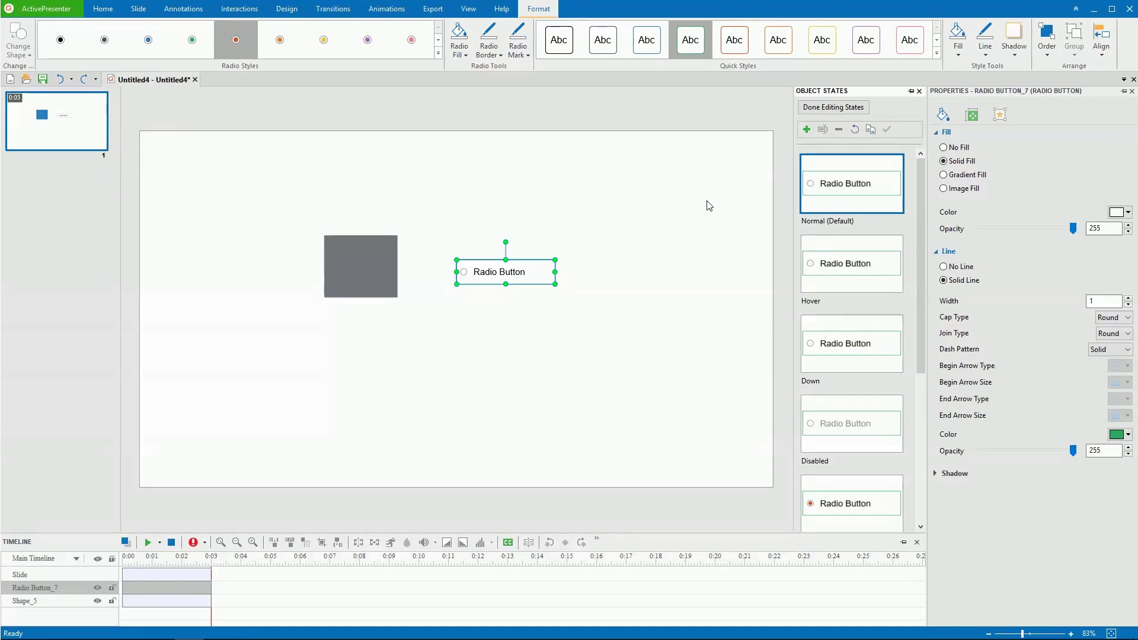
drag(456, 259, 428, 231)
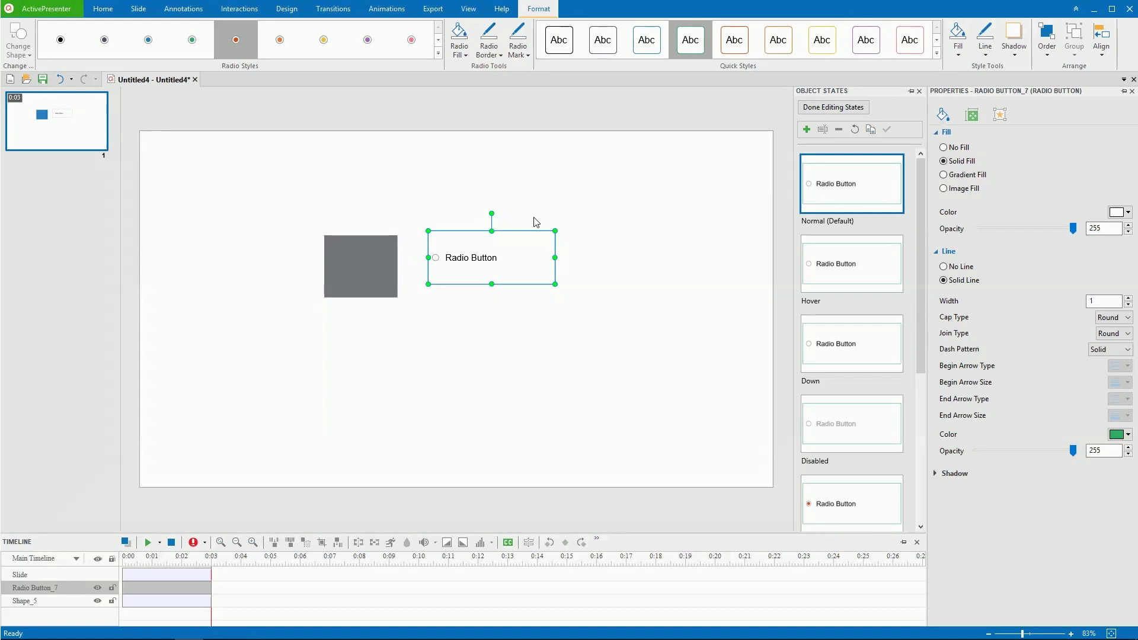
click(819, 263)
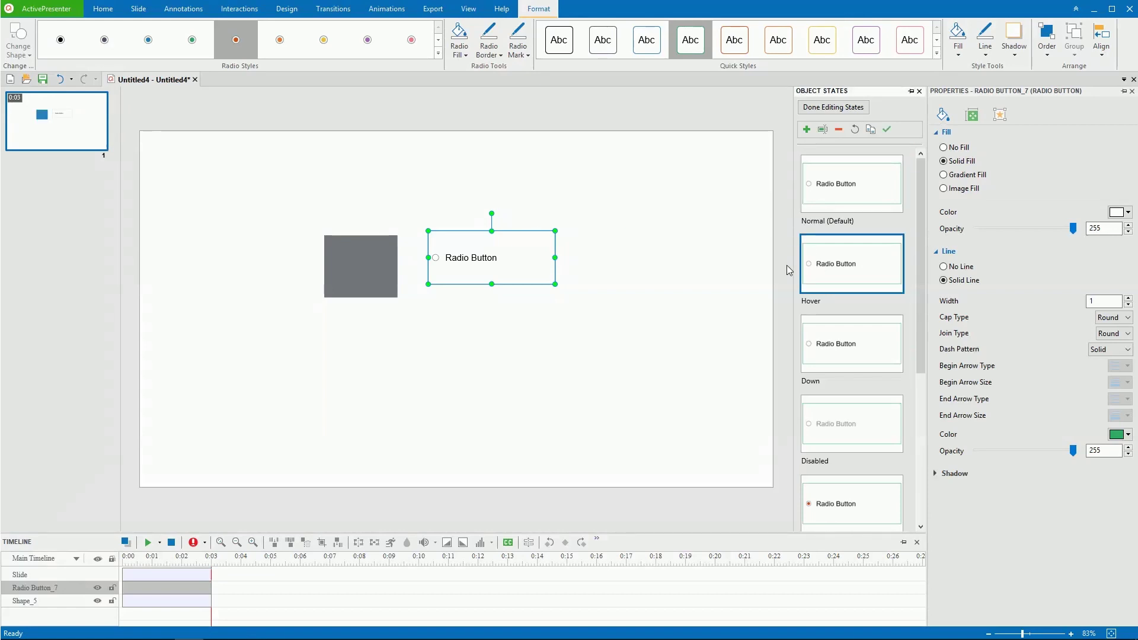
drag(429, 231, 500, 239)
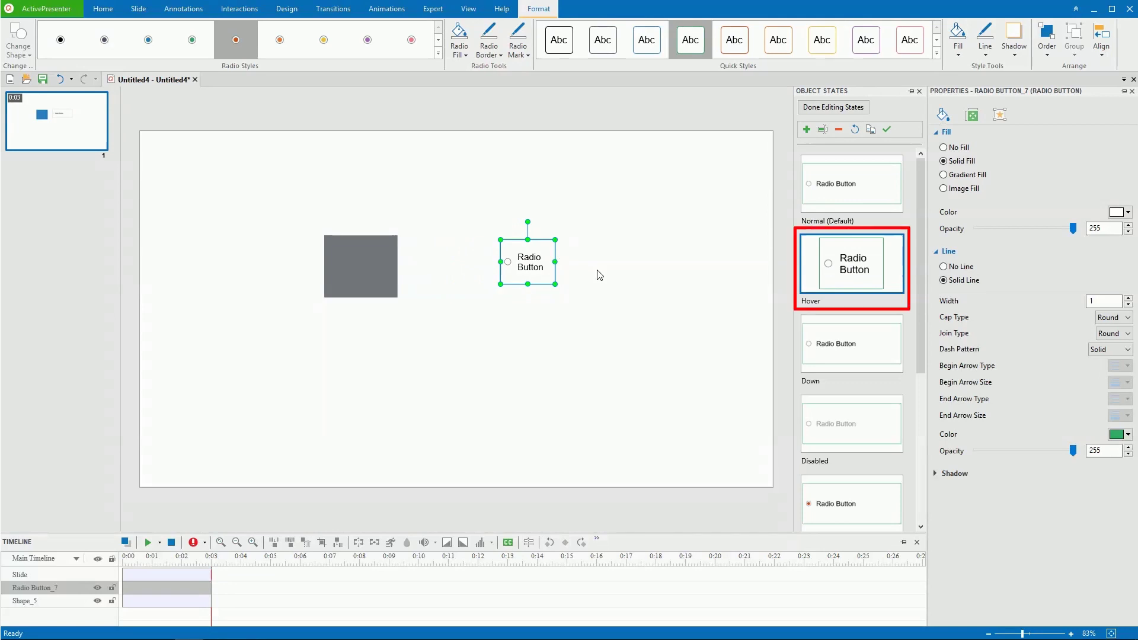